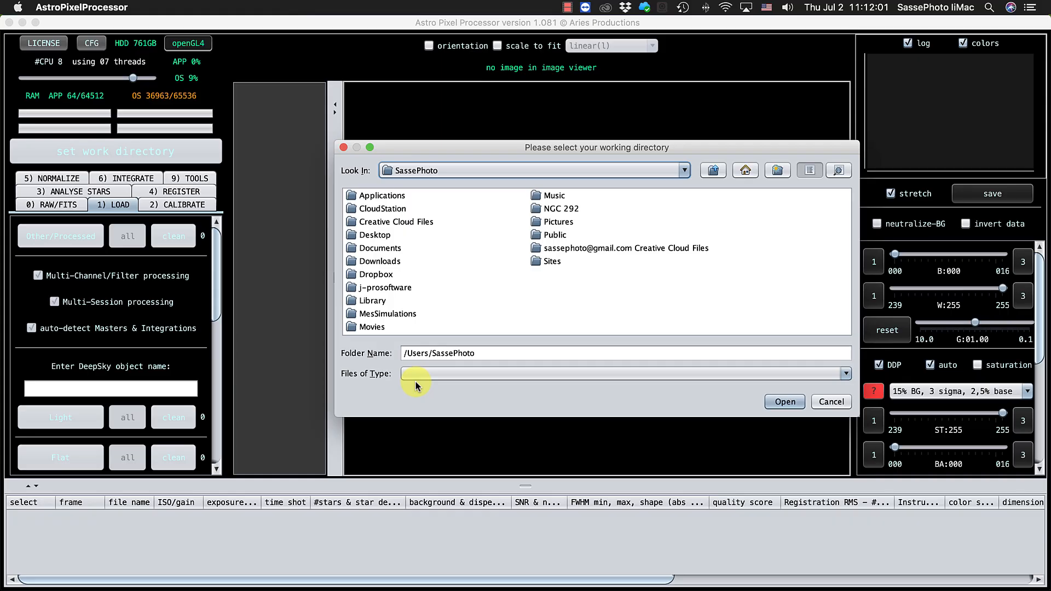
# Step: Set the working directory to the Work Directory folder inside NGC 292
pyautogui.doubleClick(560, 209)
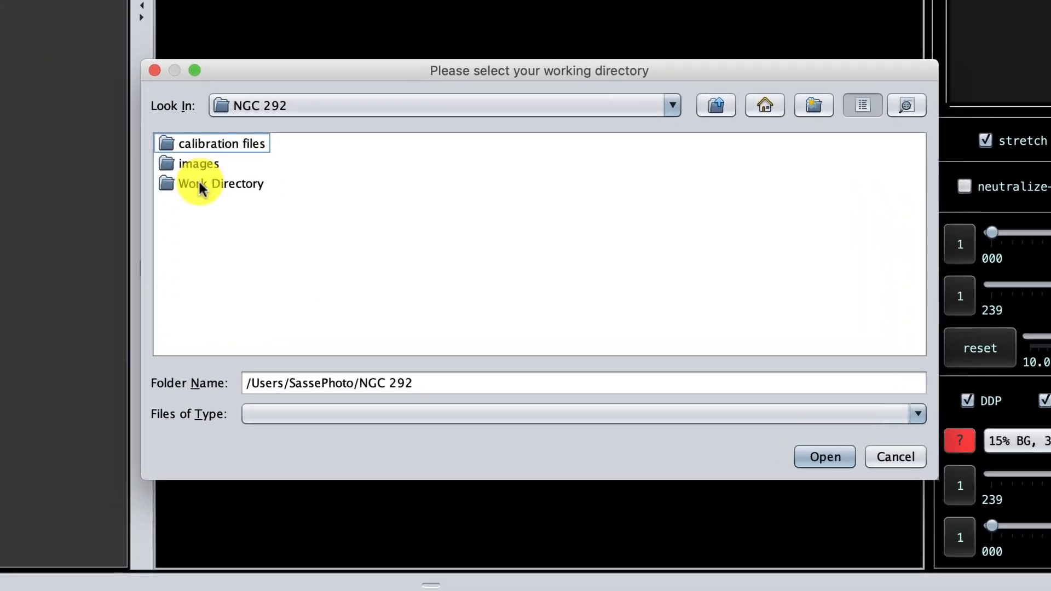
pyautogui.click(199, 185)
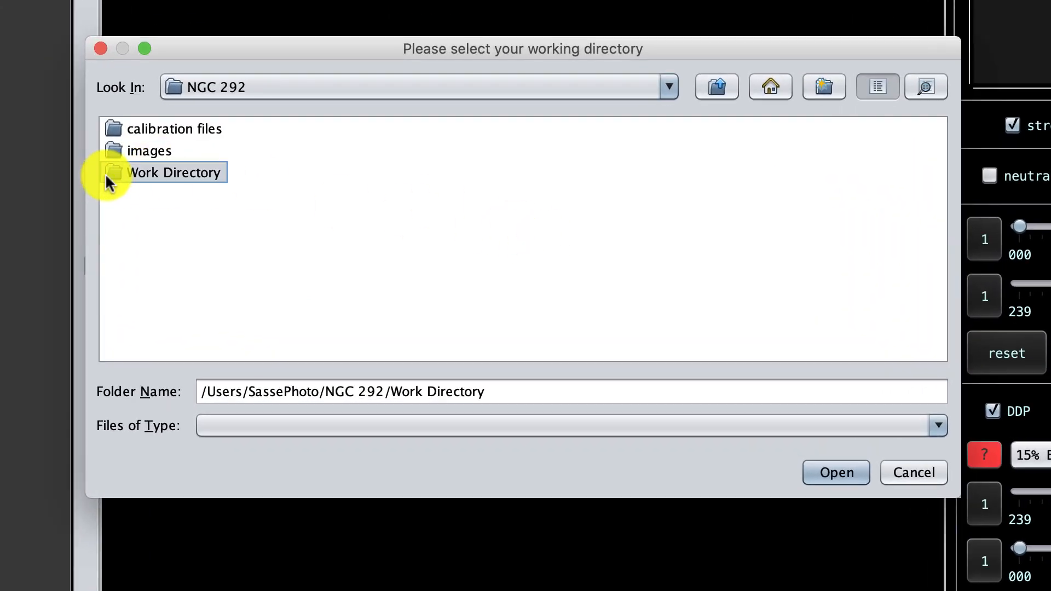
pyautogui.doubleClick(110, 173)
pyautogui.click(828, 471)
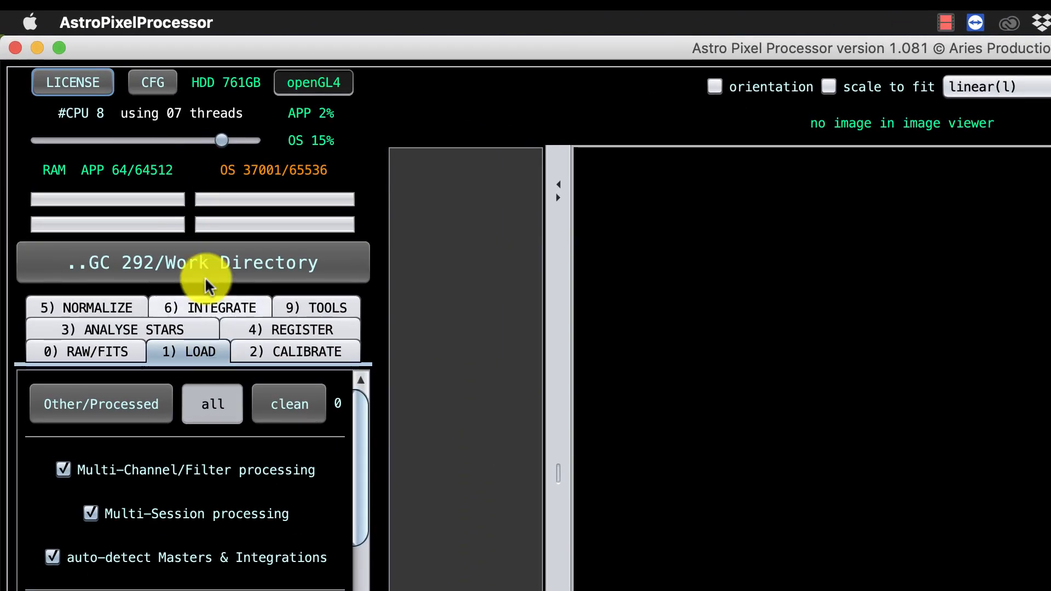
pyautogui.moveTo(175, 117)
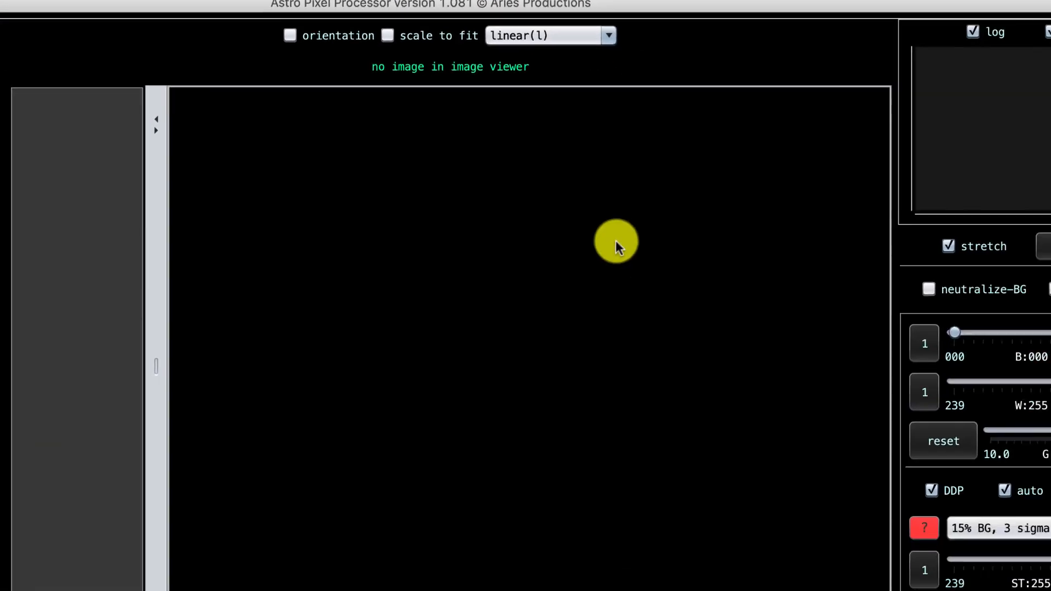
pyautogui.click(608, 35)
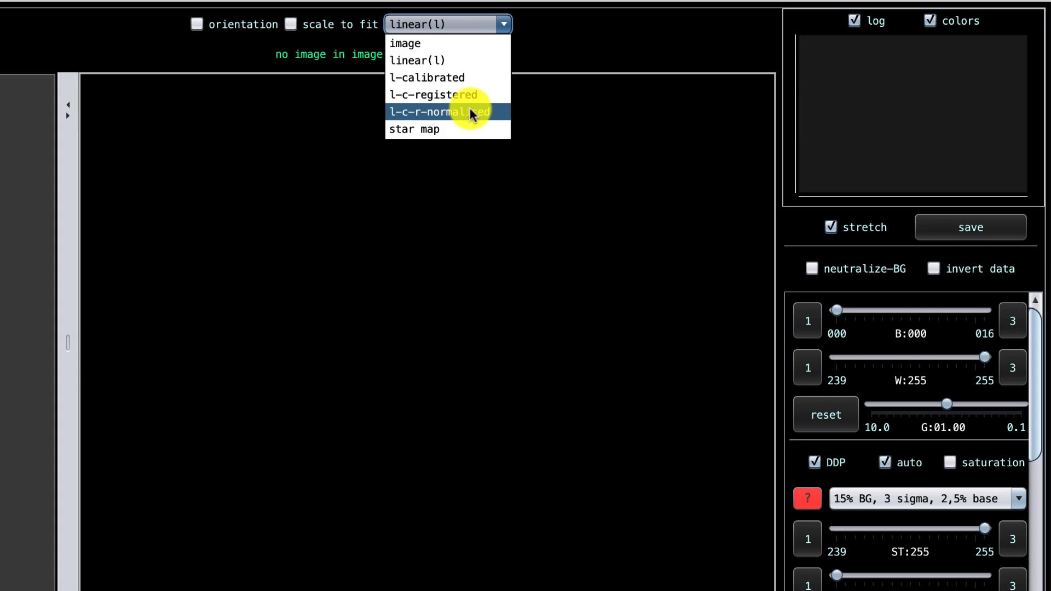
pyautogui.click(392, 270)
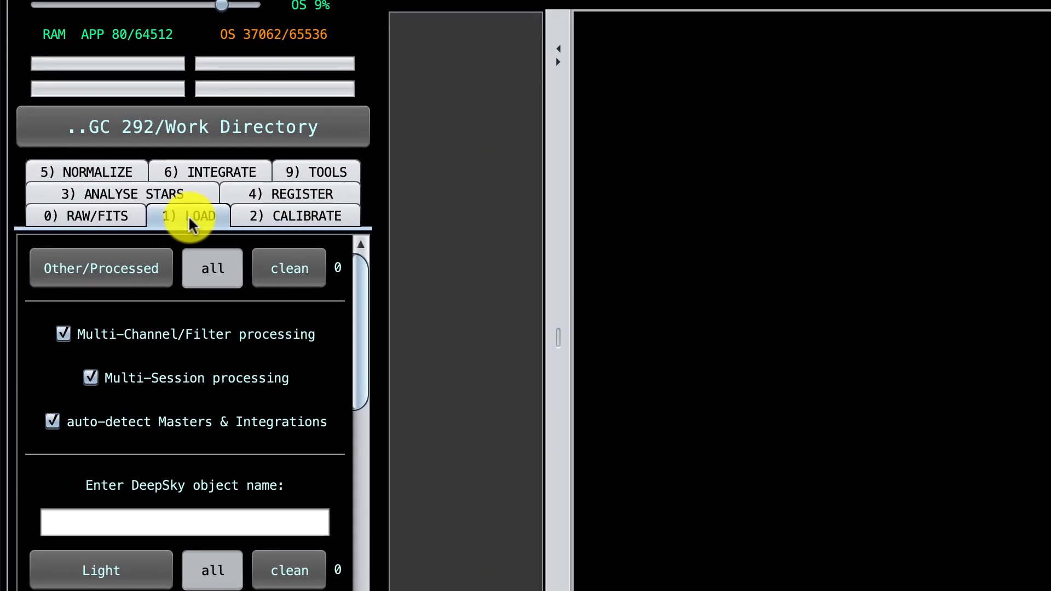
pyautogui.click(91, 214)
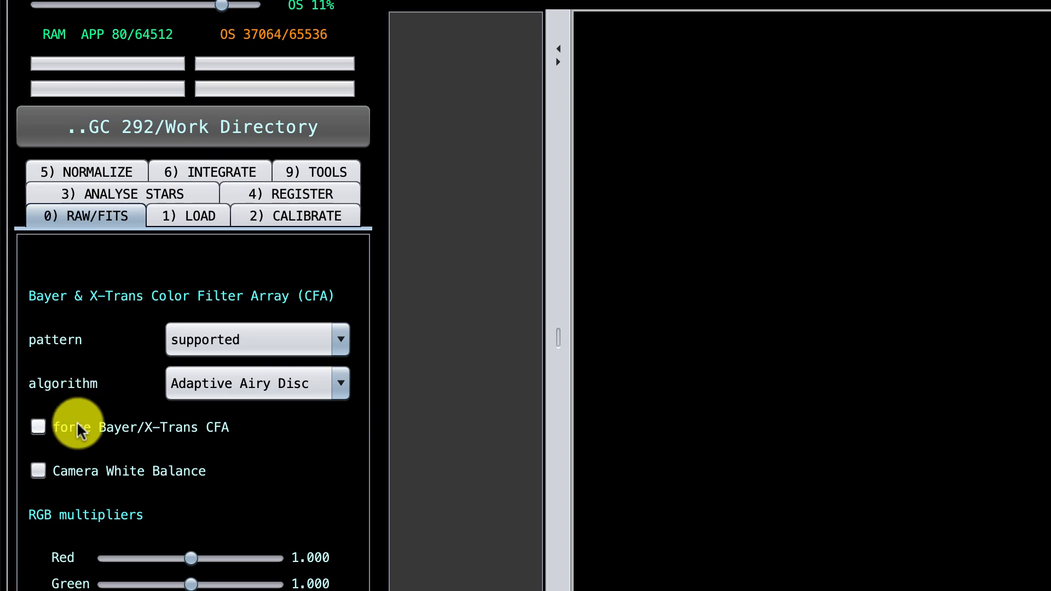
pyautogui.moveTo(77, 424)
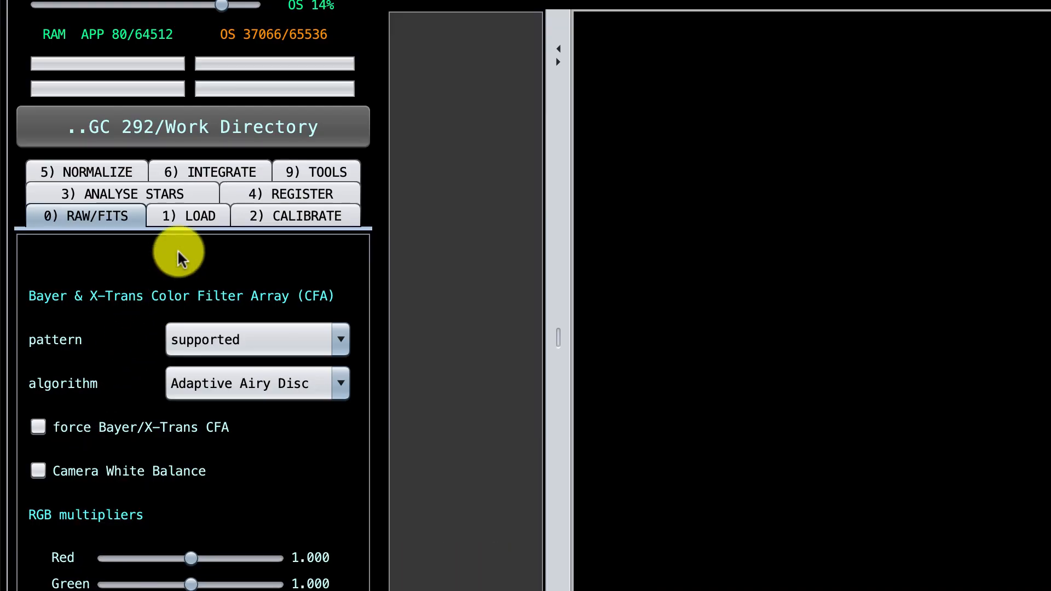
# Step: Enter NGC 292 as the deep-sky object name in the frame loading settings
pyautogui.click(173, 212)
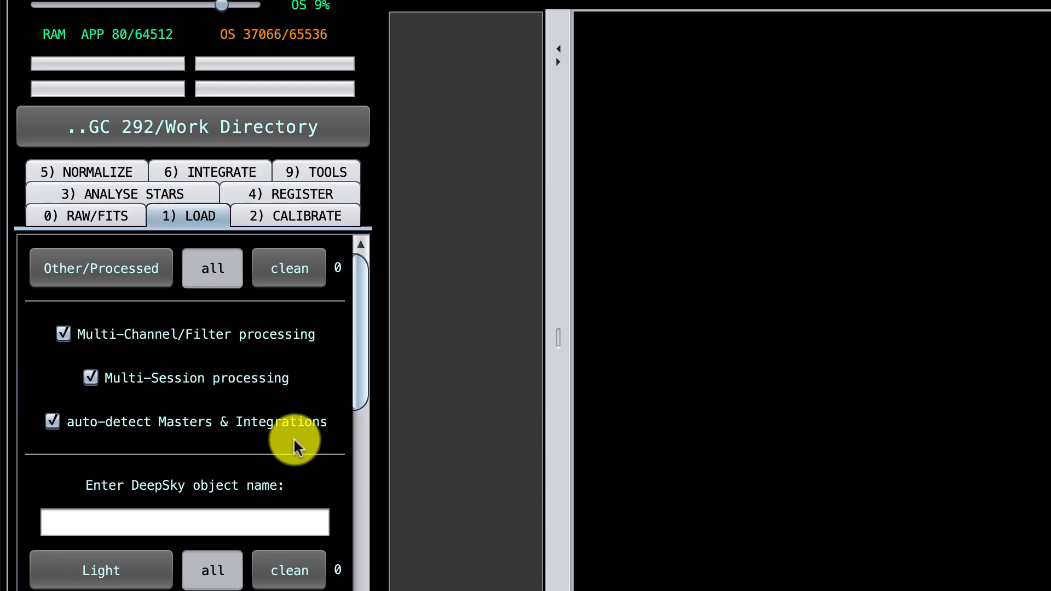
pyautogui.scroll(-3, 293, 437)
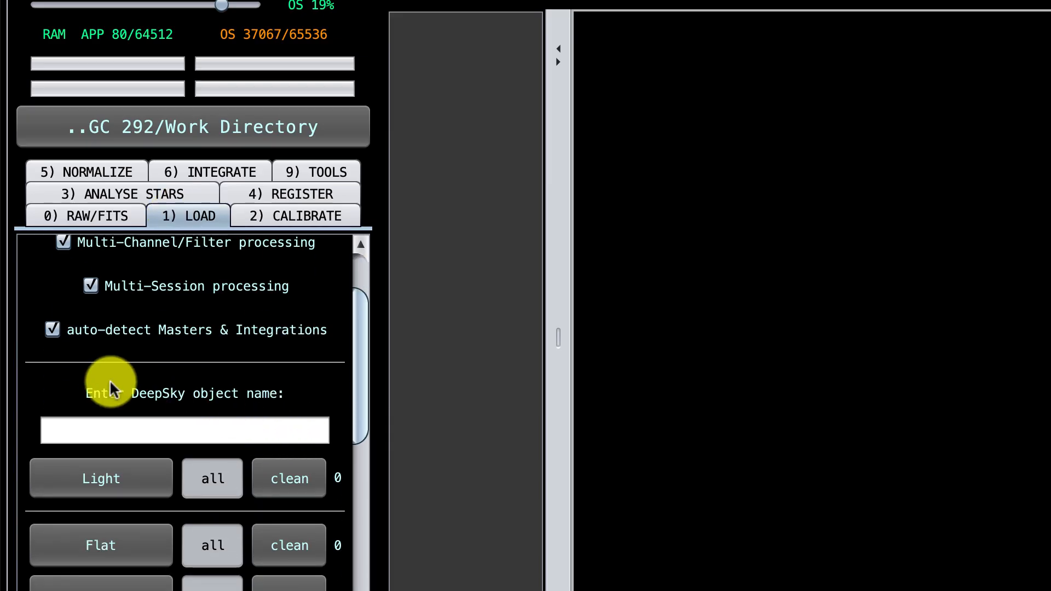
pyautogui.click(233, 428)
pyautogui.write('NGC 292')
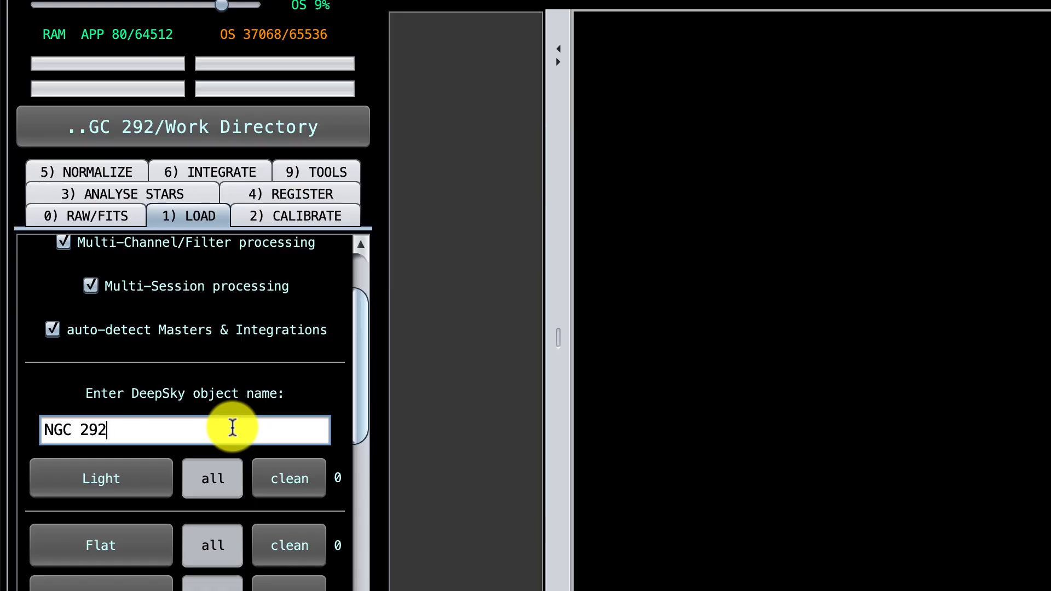
# Step: Load all files from the images/raw folder as light frames, using the FILTER header tag for channels and only 1 session
pyautogui.click(102, 482)
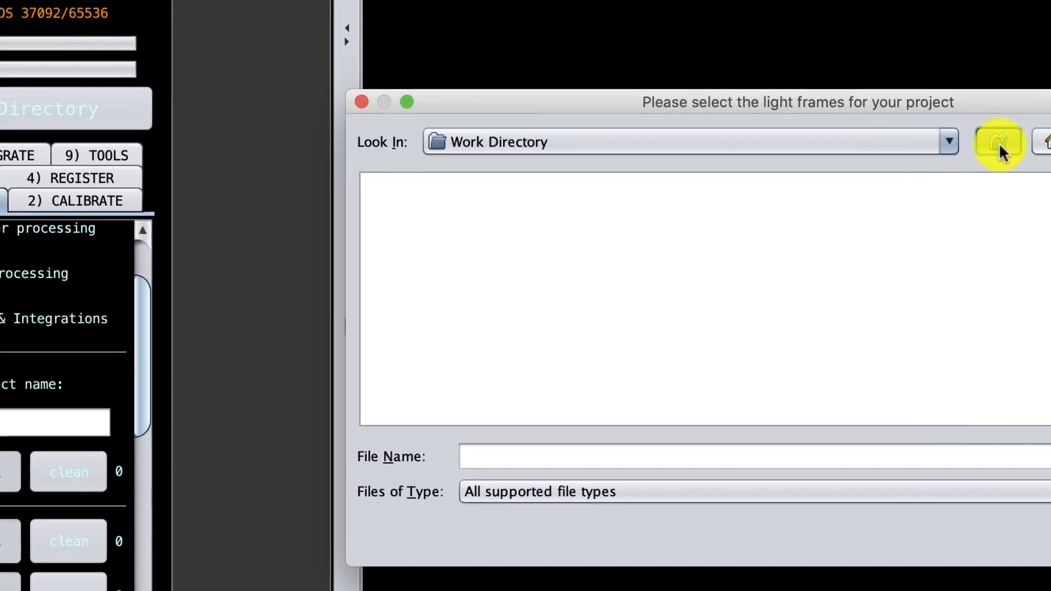
pyautogui.click(997, 146)
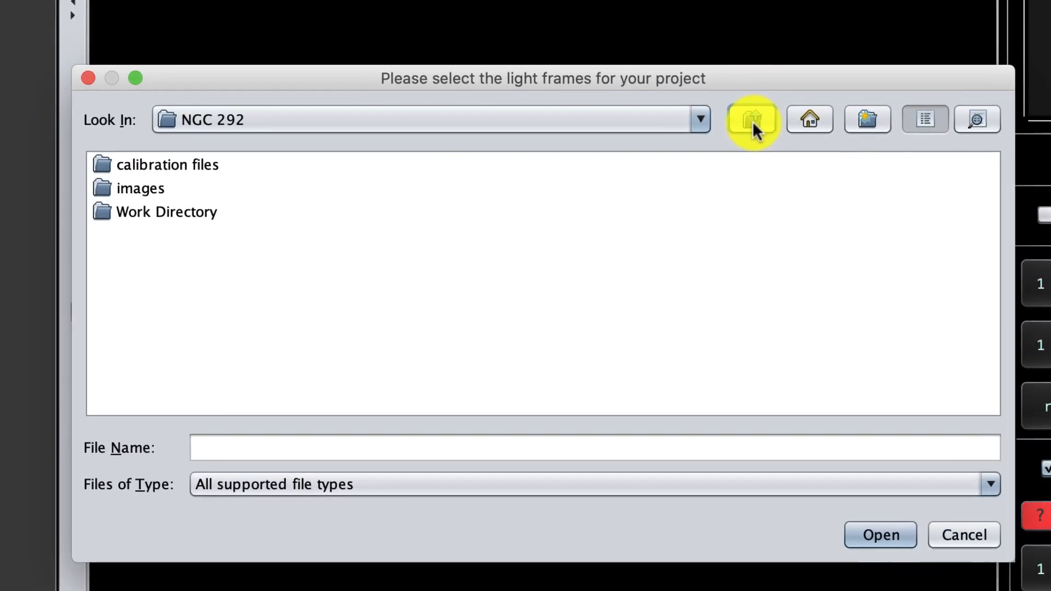
pyautogui.doubleClick(142, 183)
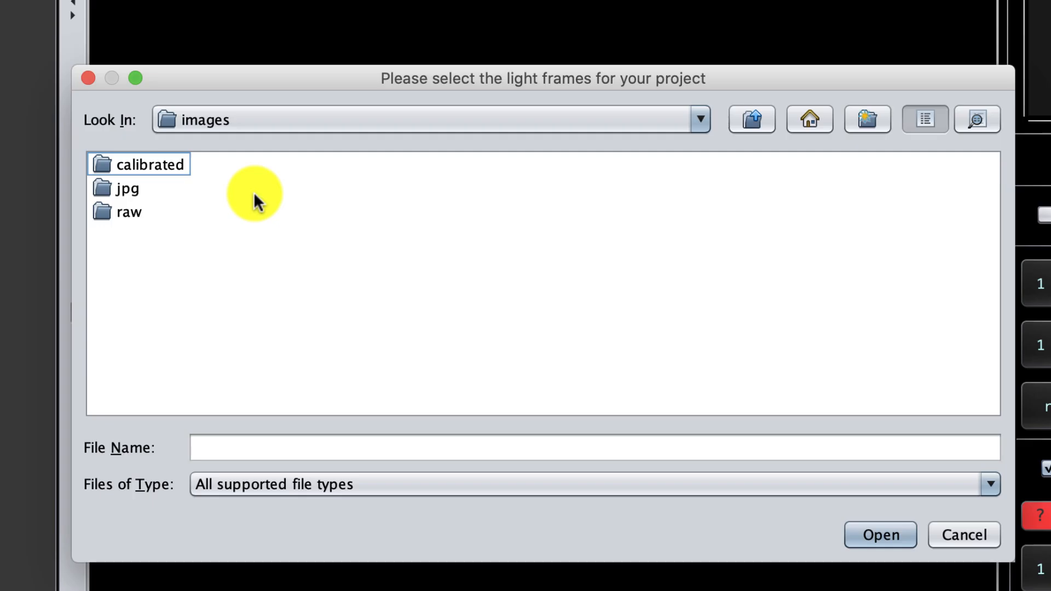
pyautogui.doubleClick(136, 213)
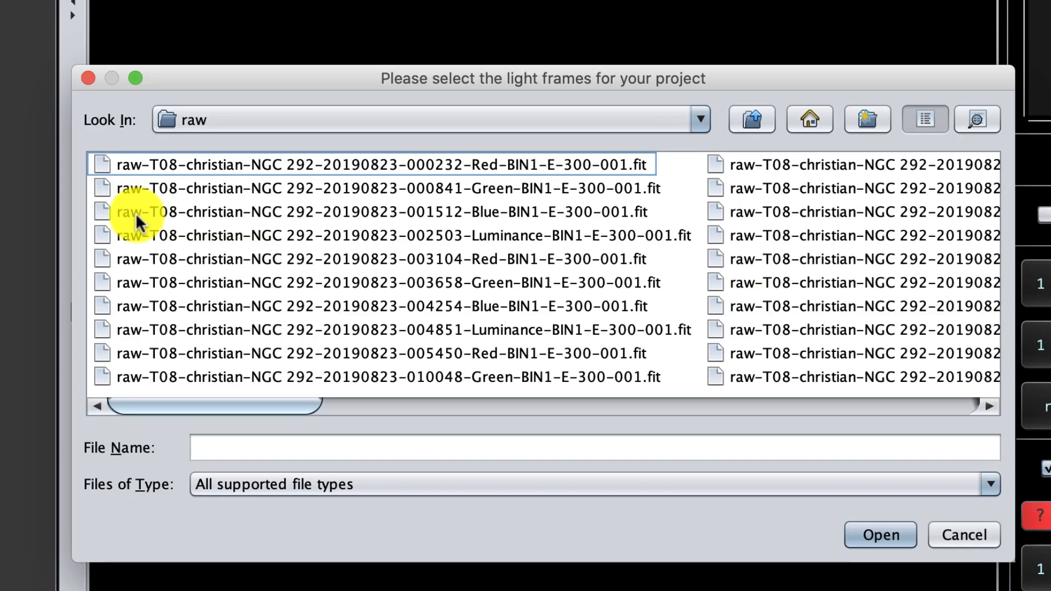
pyautogui.click(133, 164)
pyautogui.press('super+a')
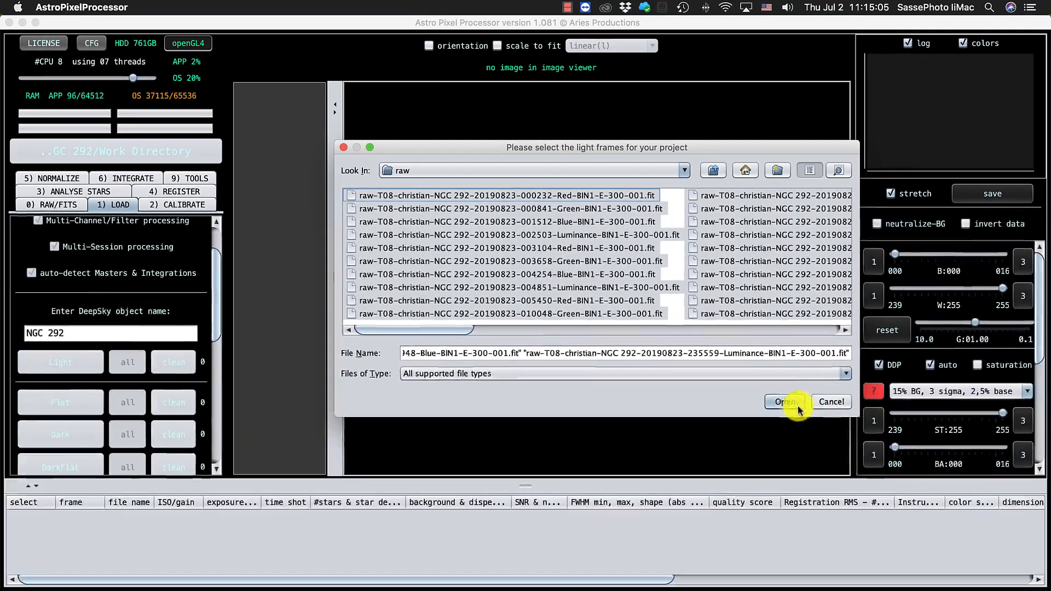
pyautogui.click(889, 537)
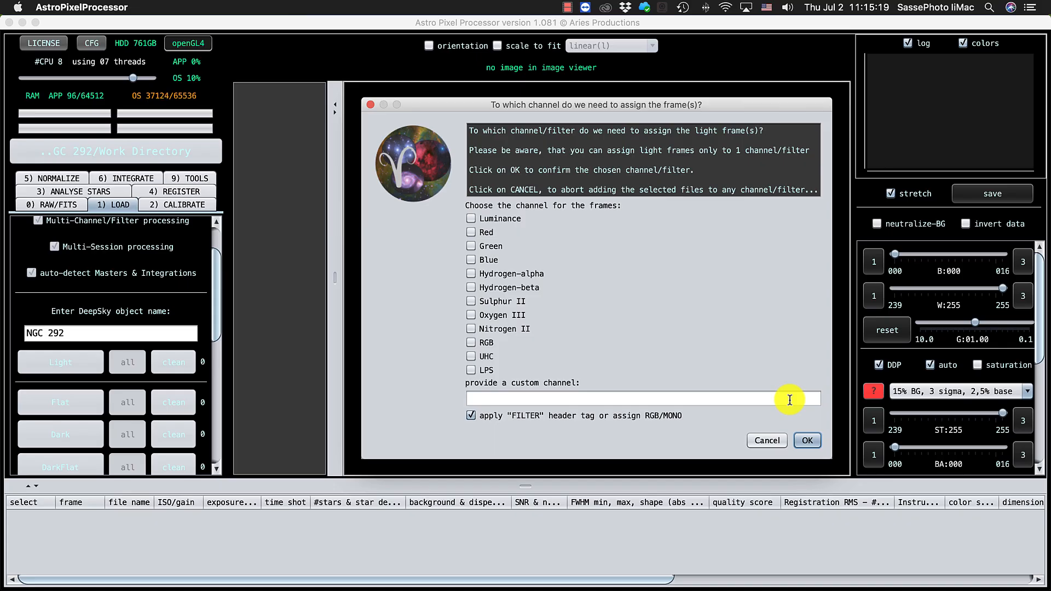
pyautogui.click(804, 441)
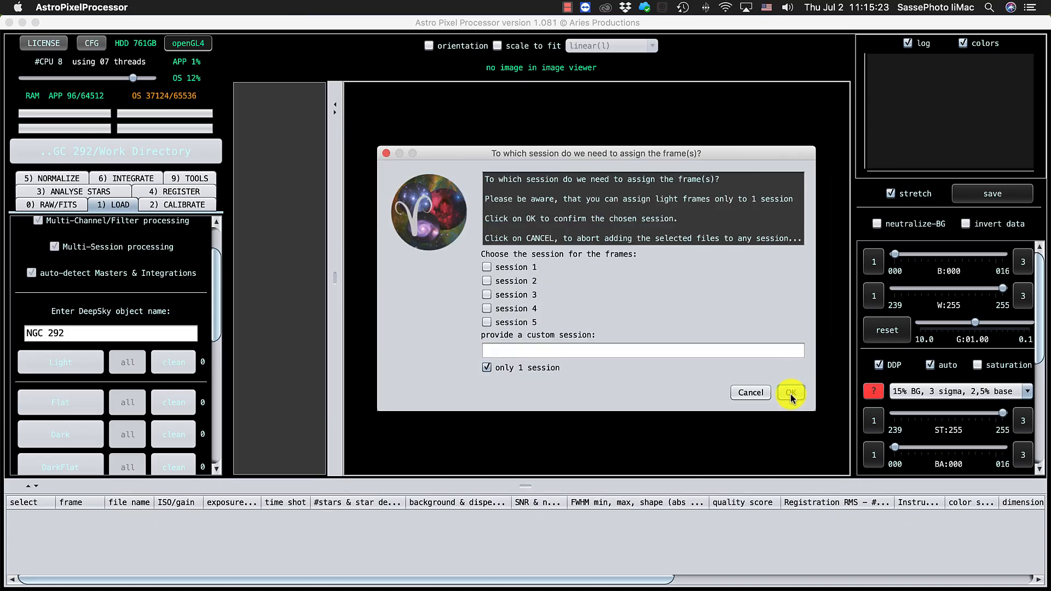
pyautogui.click(791, 393)
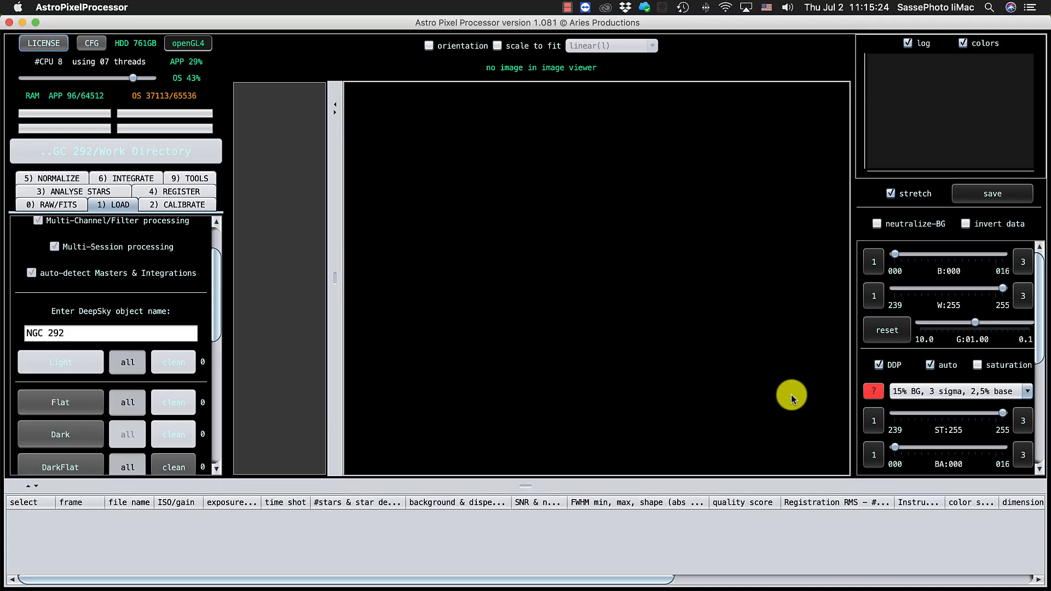
# Step: Enlarge the frame list and review the loaded light frames and their filter assignments
pyautogui.moveTo(506, 477); pyautogui.dragTo(498, 198)
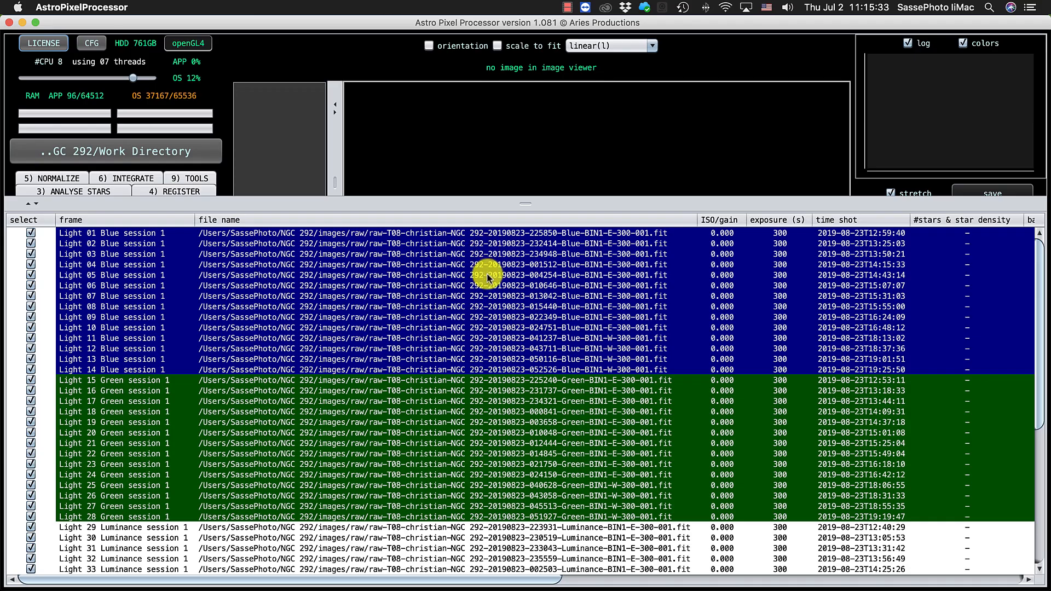
pyautogui.scroll(-5, 484, 349)
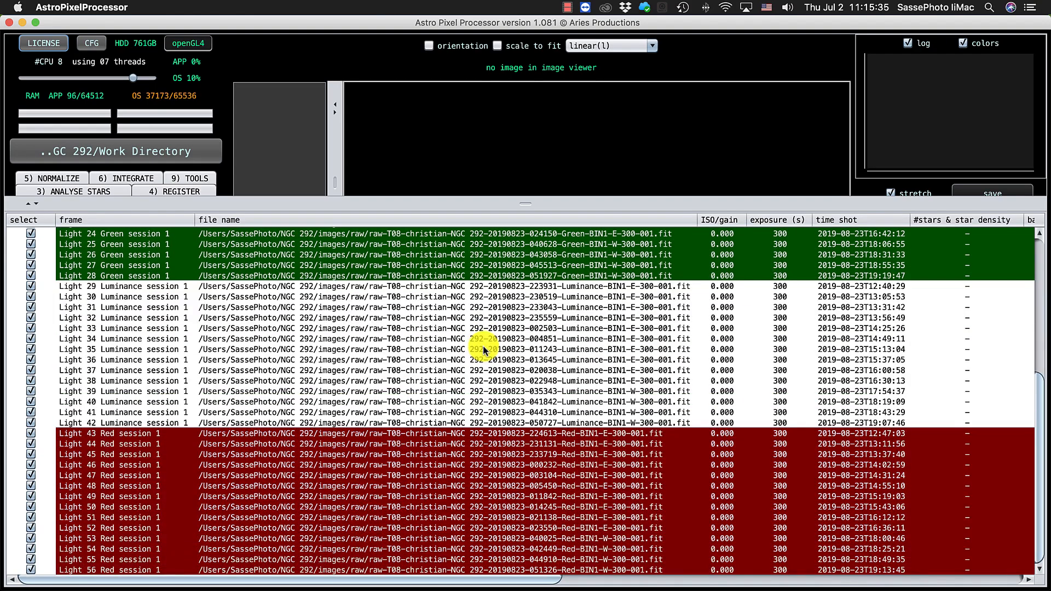
pyautogui.scroll(8, 482, 347)
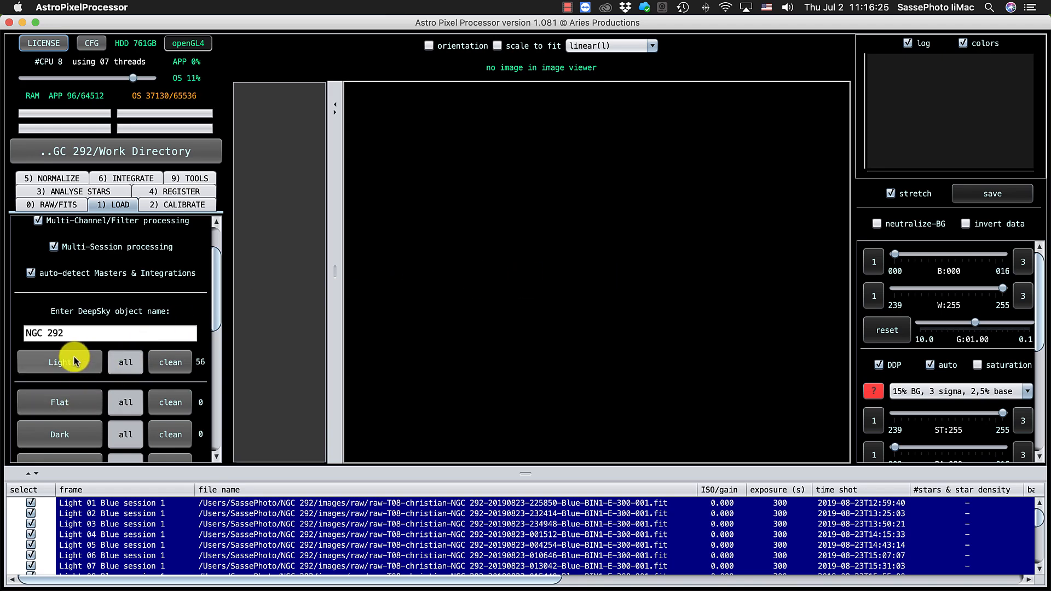
# Step: Load all Blue sky flats from the calibration files/flats folder as flat frames, accepting the default channel and session assignment
pyautogui.click(56, 402)
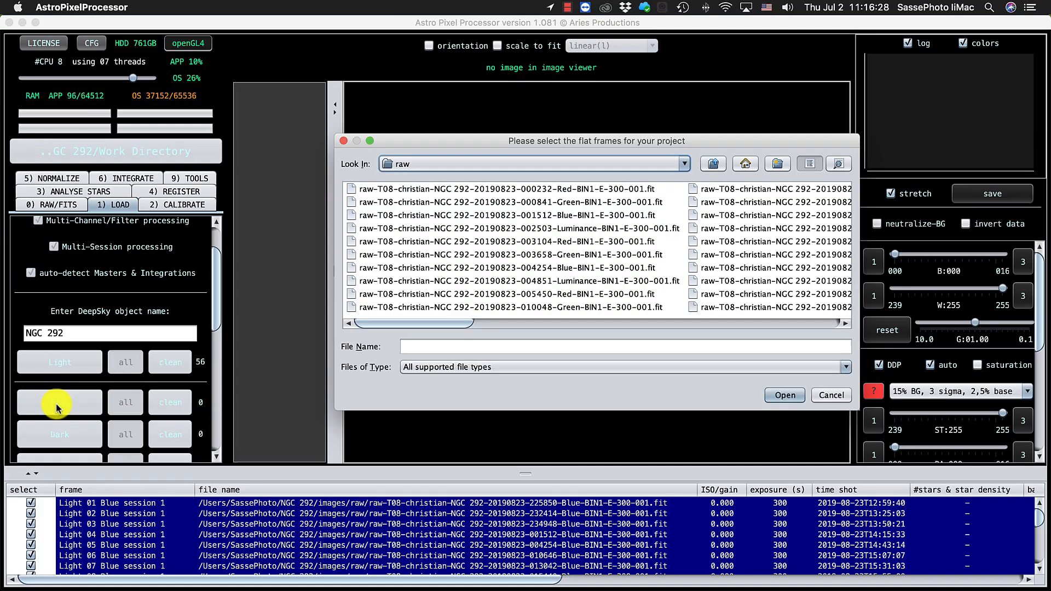
pyautogui.click(716, 167)
pyautogui.click(716, 167)
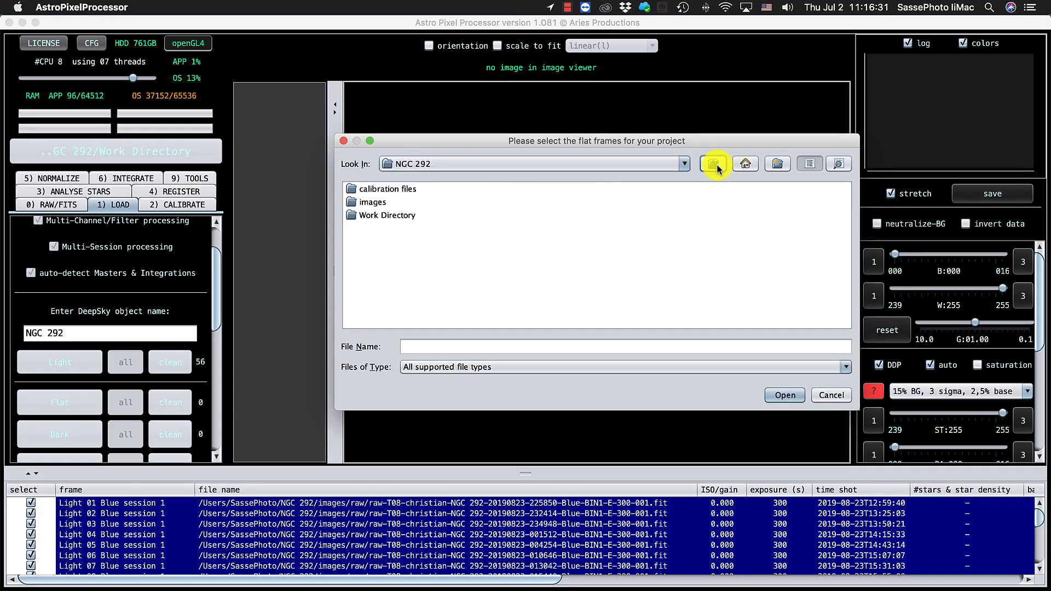
pyautogui.click(360, 190)
pyautogui.doubleClick(360, 190)
pyautogui.doubleClick(361, 190)
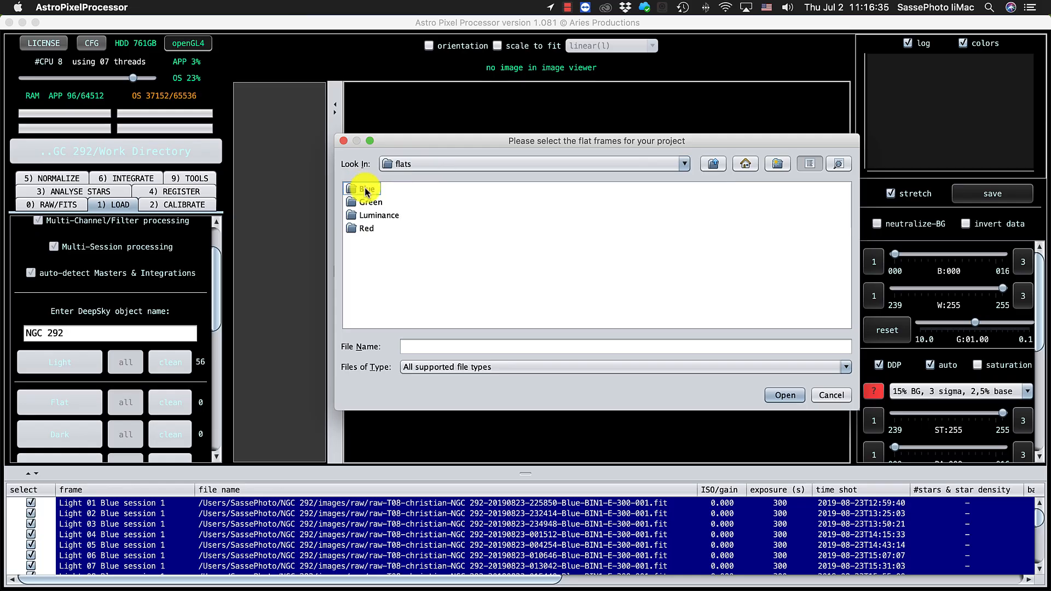
pyautogui.click(366, 194)
pyautogui.doubleClick(366, 194)
pyautogui.click(364, 192)
pyautogui.press('super+a')
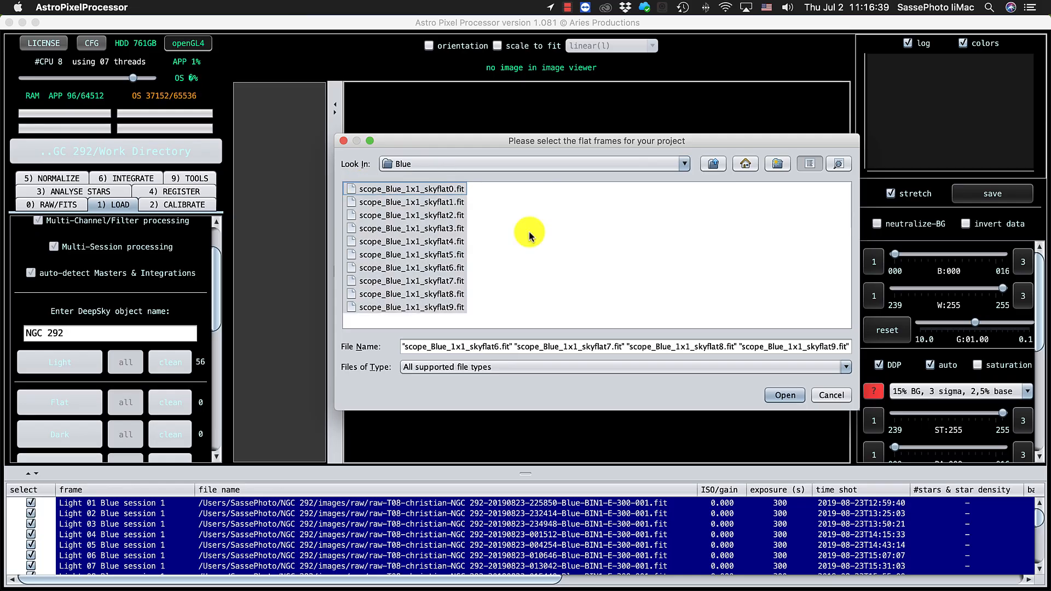
pyautogui.click(776, 395)
pyautogui.click(792, 383)
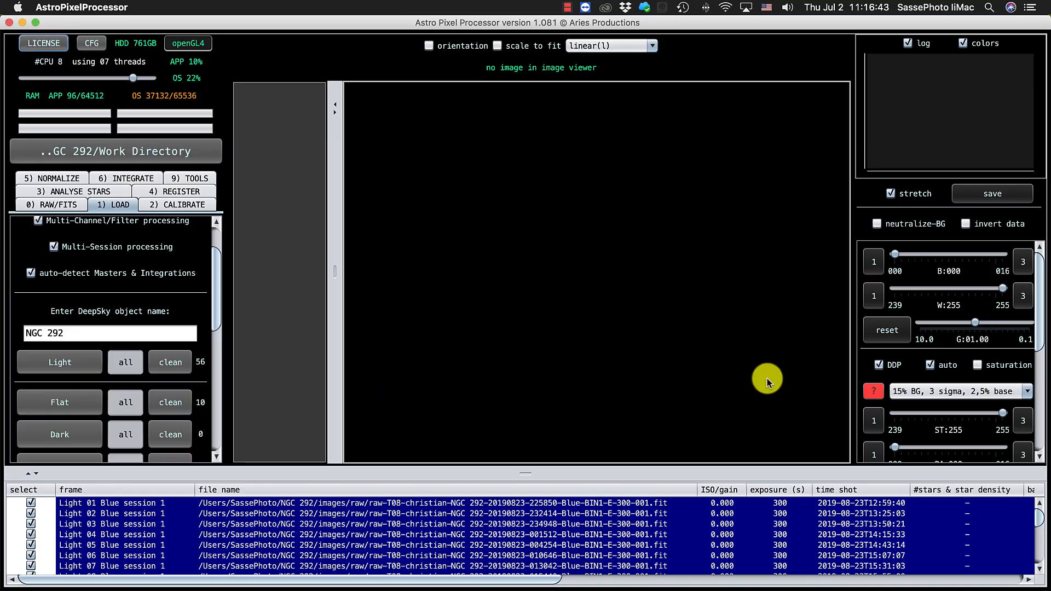
# Step: Add all flat frames from the Green folder, with channels from the FILTER header tag and only 1 session
pyautogui.click(59, 403)
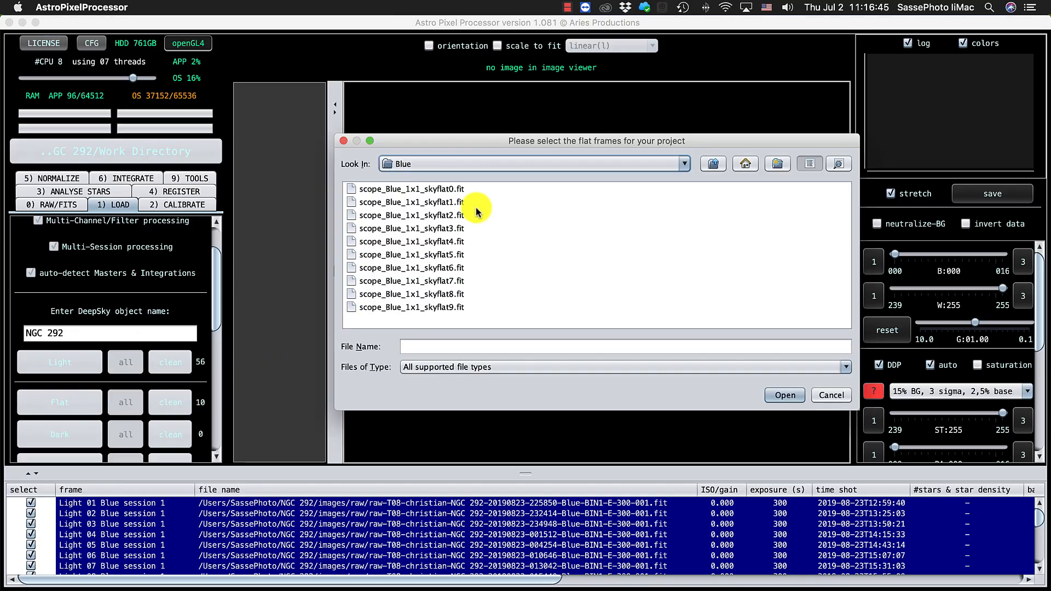
pyautogui.click(714, 164)
pyautogui.doubleClick(371, 202)
pyautogui.press('super+a')
pyautogui.click(784, 395)
pyautogui.click(807, 432)
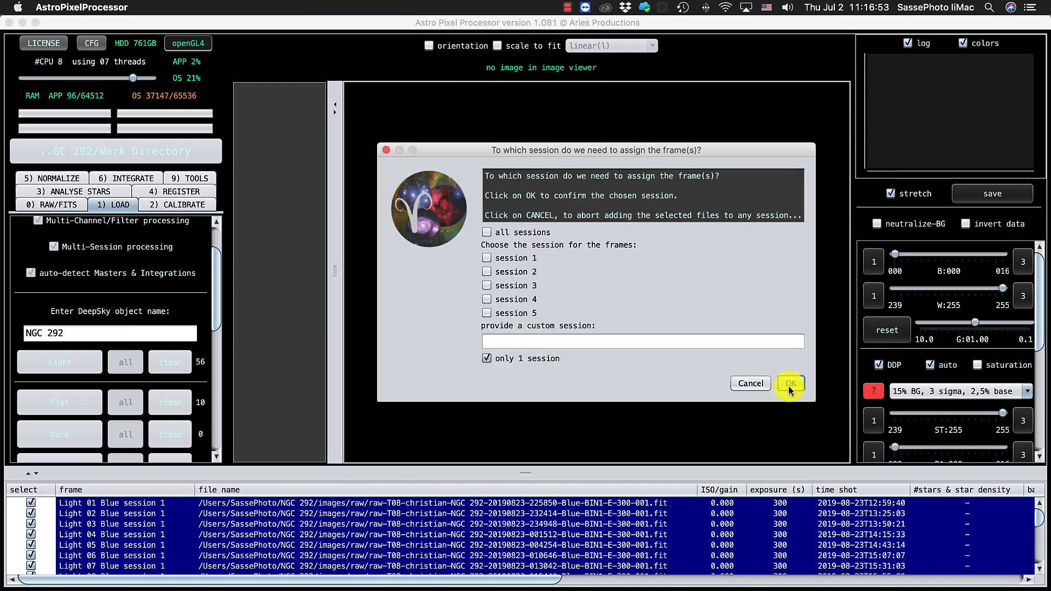
pyautogui.click(790, 384)
# Step: Add all ten Luminance sky flats as flat frames, keeping the default channel and session assignment
pyautogui.click(68, 403)
pyautogui.click(713, 164)
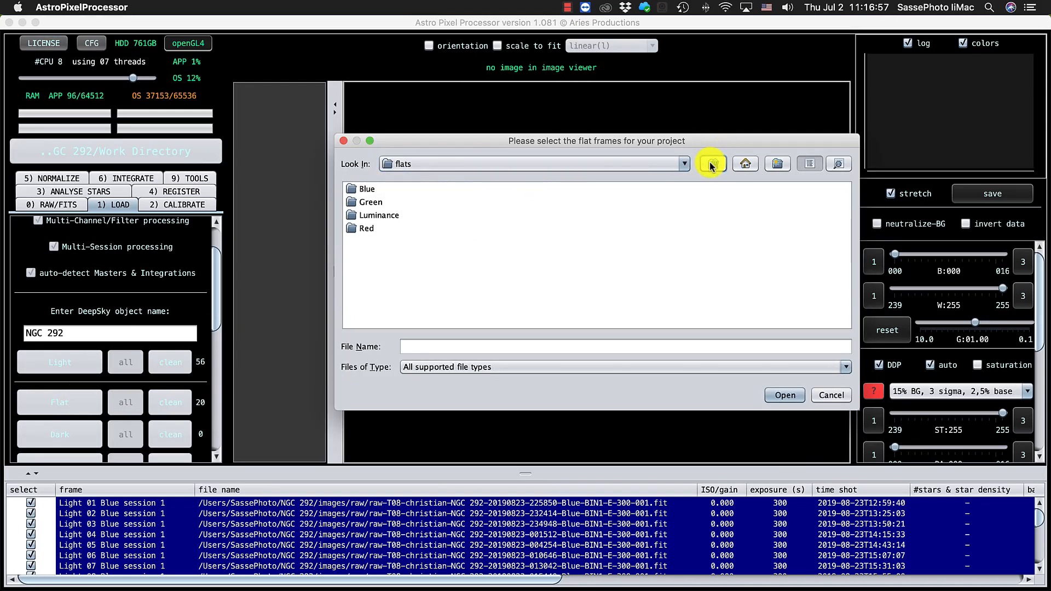
pyautogui.doubleClick(379, 216)
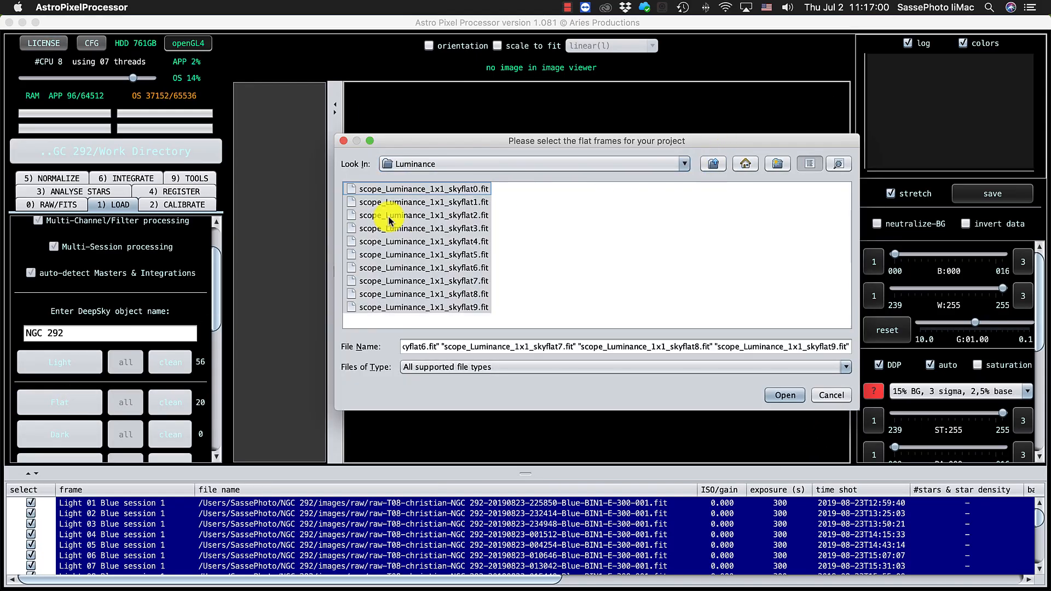
pyautogui.click(784, 395)
pyautogui.click(802, 429)
pyautogui.click(792, 383)
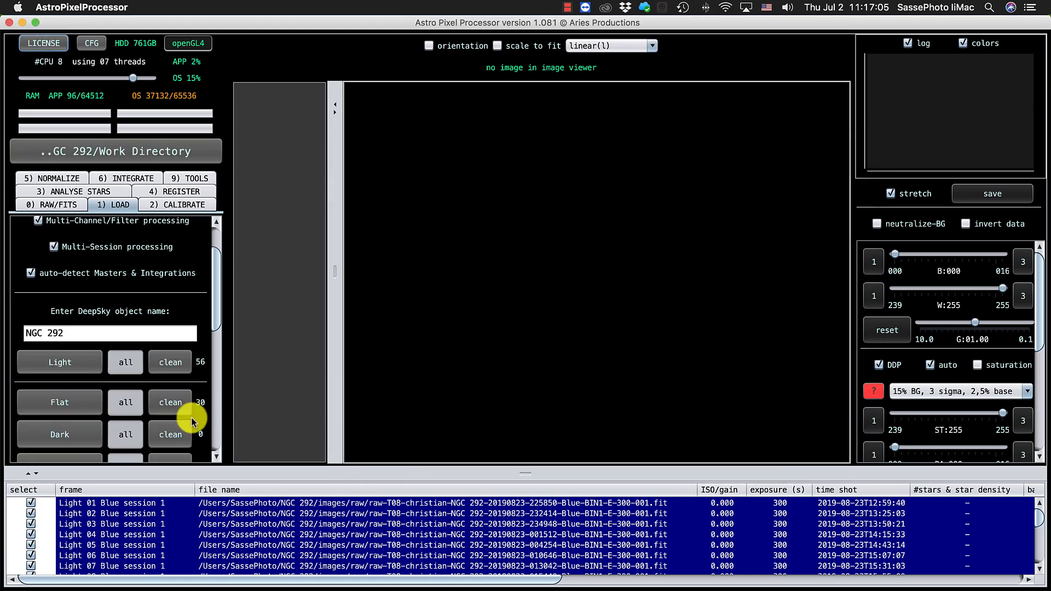
# Step: Add all flat frames from the Red folder, applying the FILTER header tag and only 1 session
pyautogui.click(74, 403)
pyautogui.click(713, 164)
pyautogui.doubleClick(367, 228)
pyautogui.press('super+a')
pyautogui.click(784, 394)
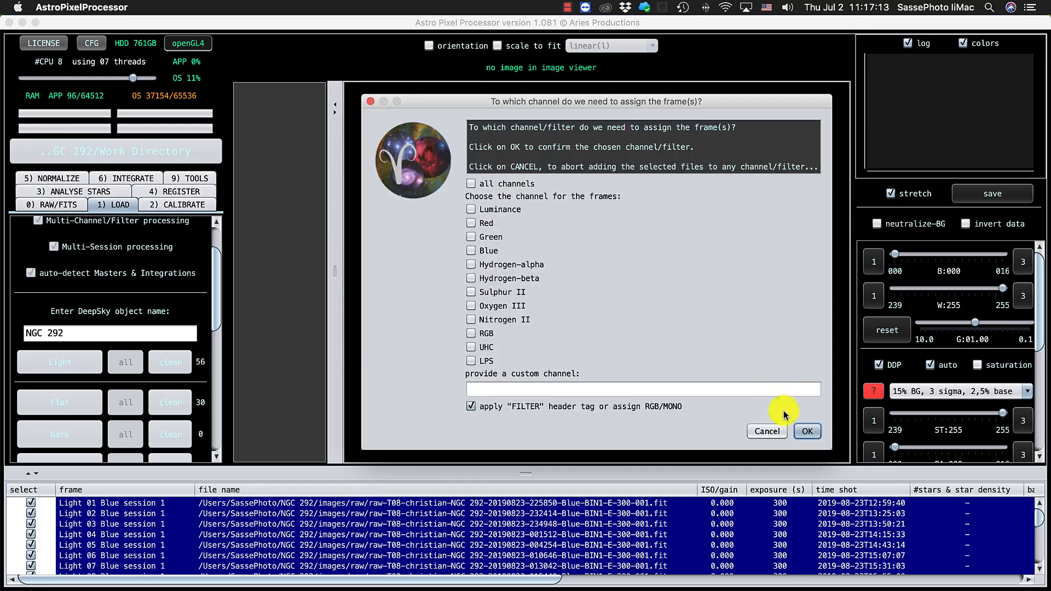
pyautogui.click(802, 429)
pyautogui.click(792, 383)
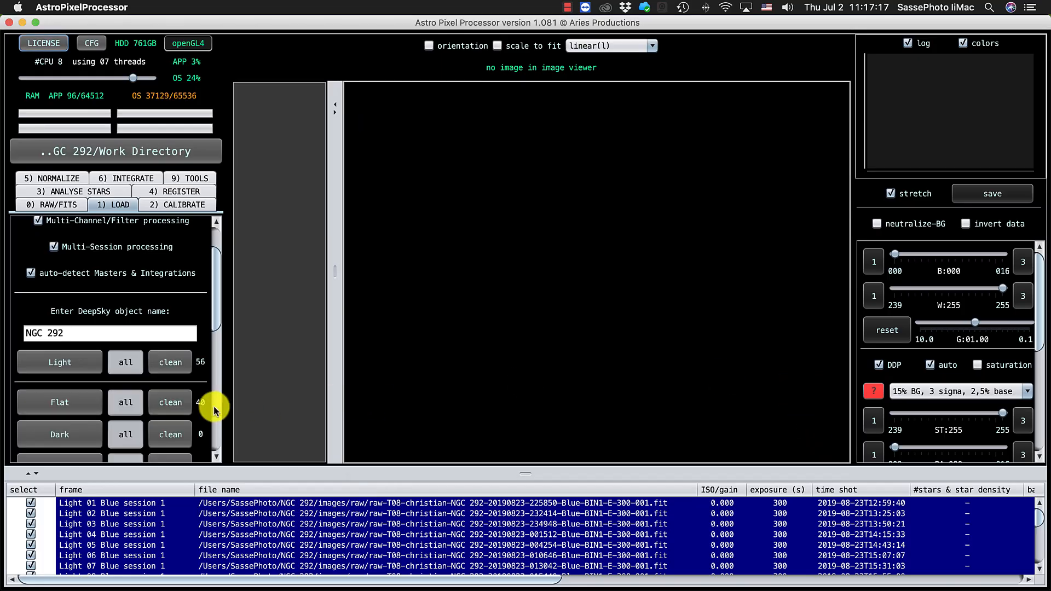
# Step: Load all dark frames from the calibration files/darks folder, assigning them to all channels and only 1 session
pyautogui.click(60, 434)
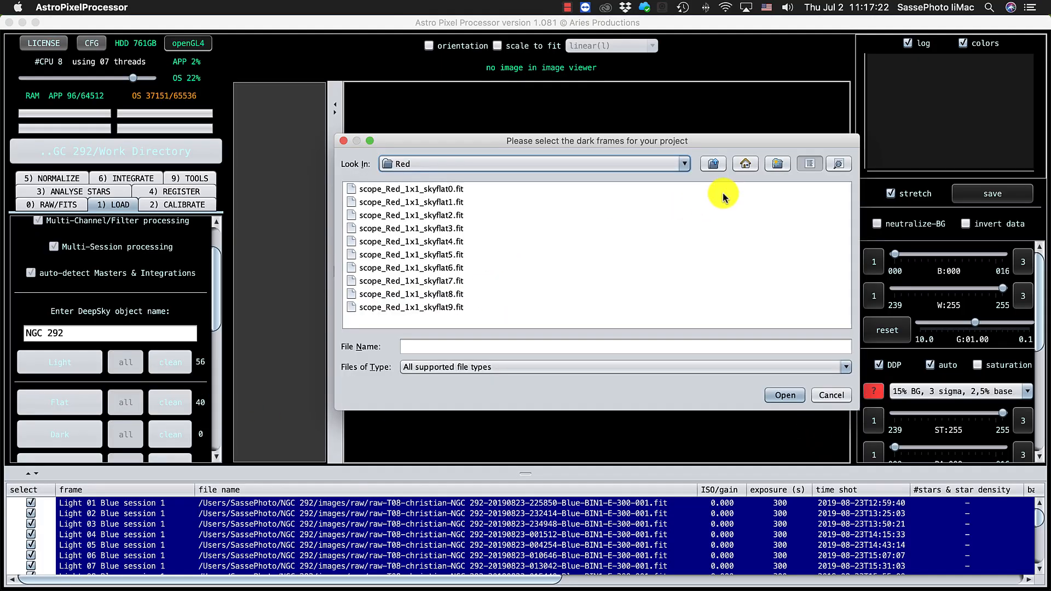
pyautogui.click(713, 165)
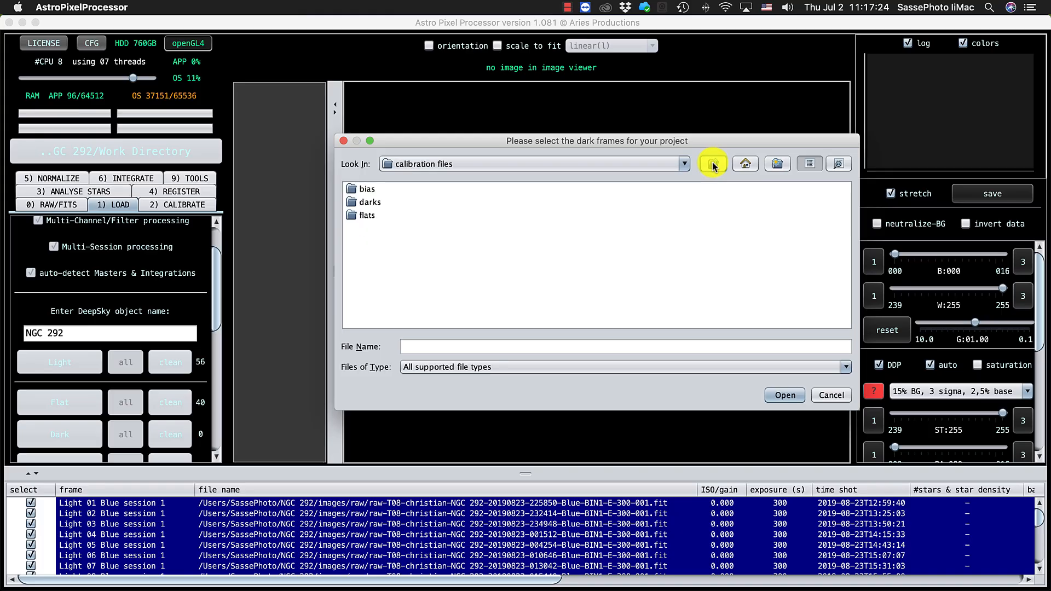
pyautogui.doubleClick(361, 202)
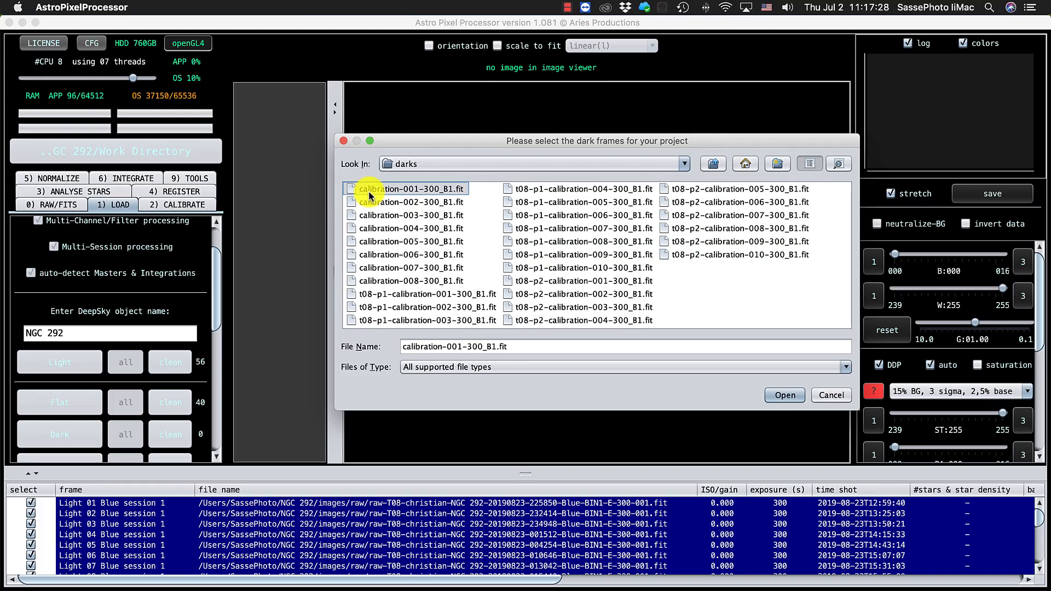
pyautogui.press('super+a')
pyautogui.click(784, 394)
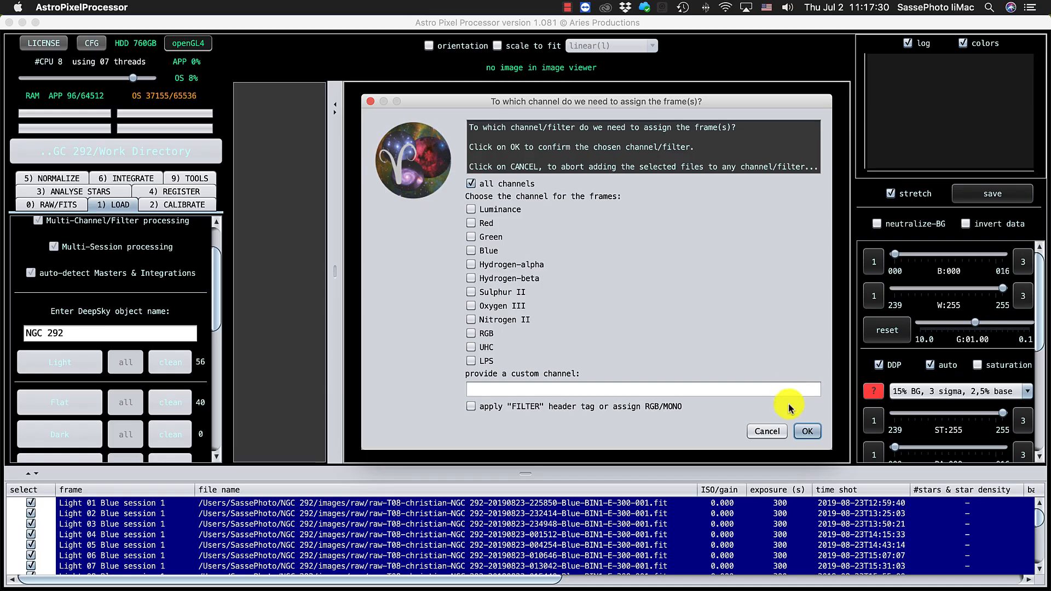
pyautogui.click(800, 430)
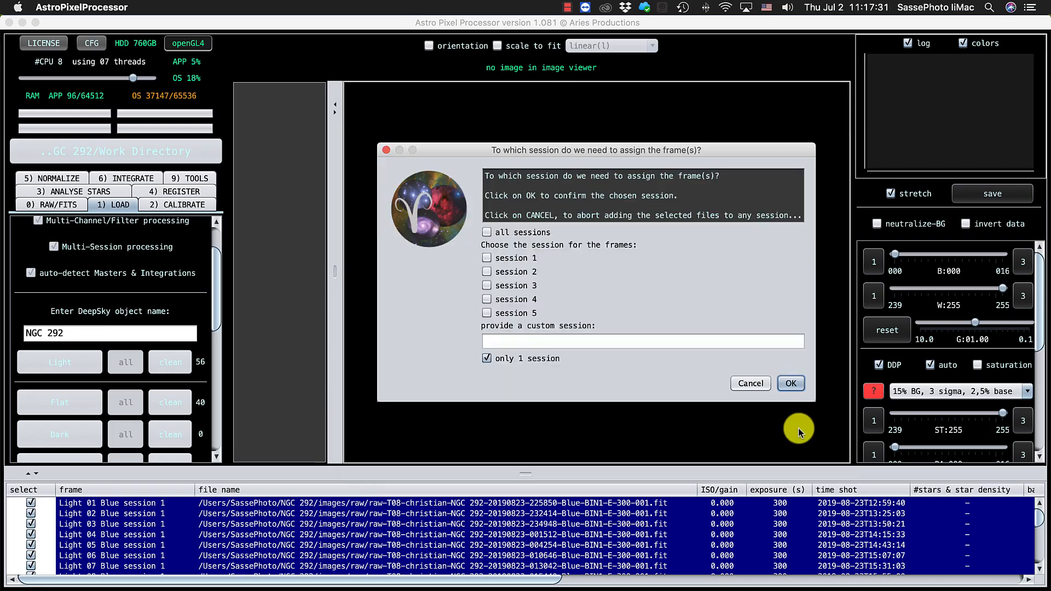
pyautogui.click(790, 384)
# Step: Load every file in the calibration files/bias folder as bias frames, keeping the all channels and only 1 session assignment
pyautogui.scroll(-2, 166, 383)
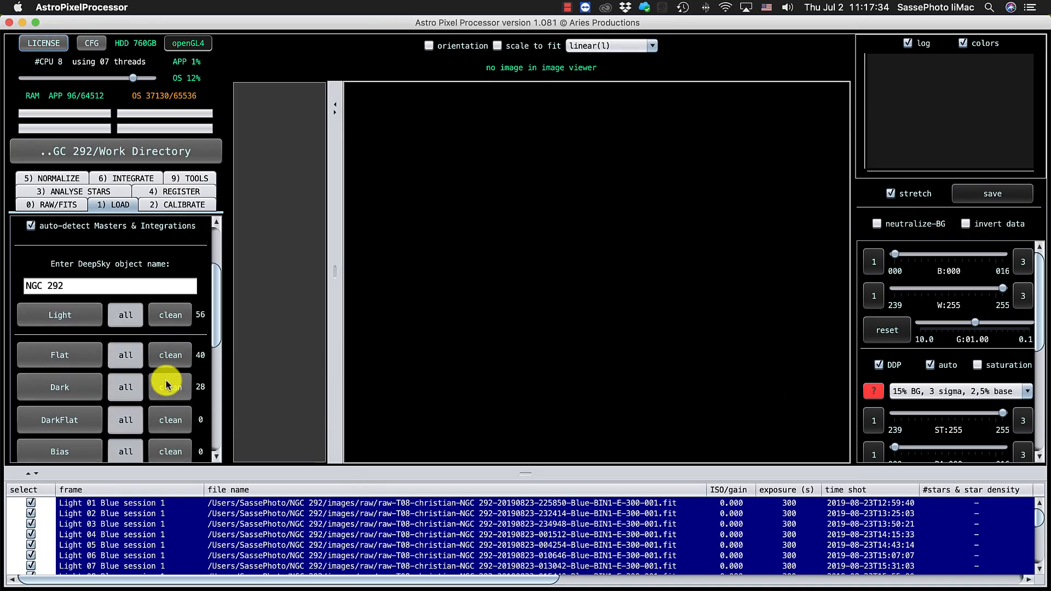
pyautogui.scroll(-3, 67, 419)
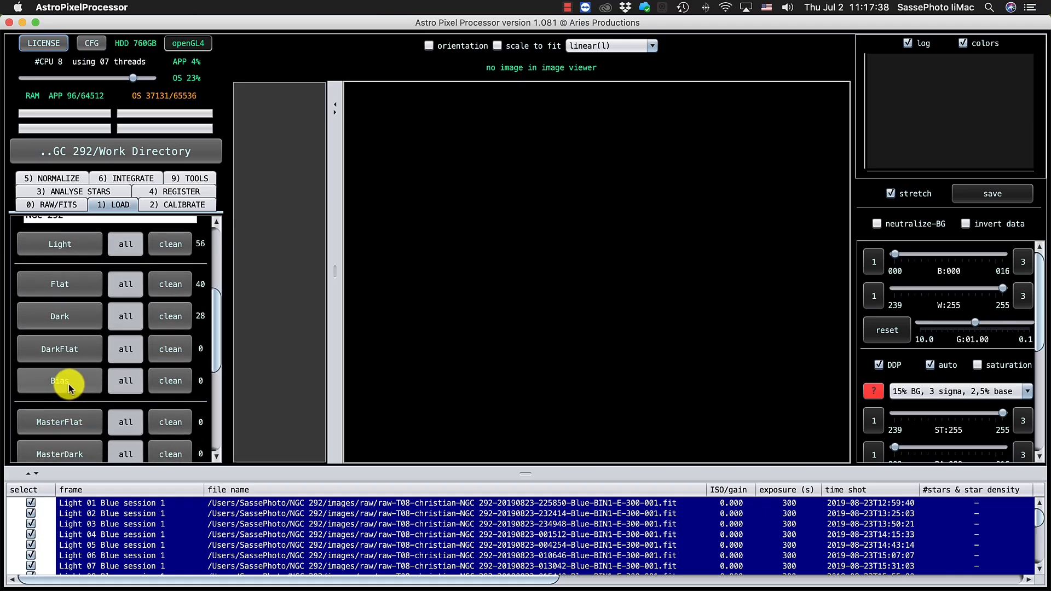
pyautogui.click(60, 382)
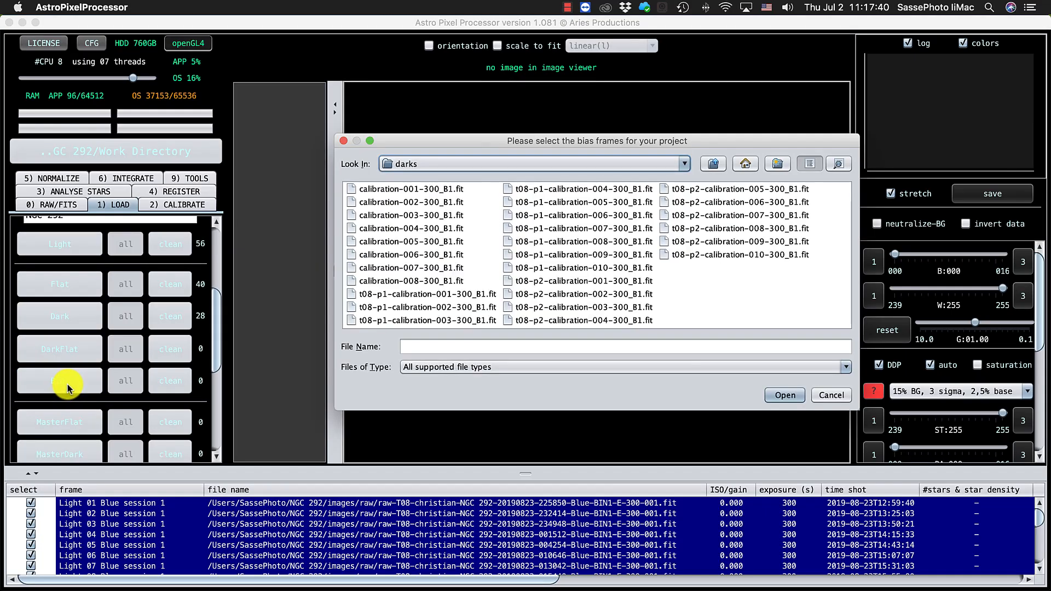
pyautogui.click(714, 169)
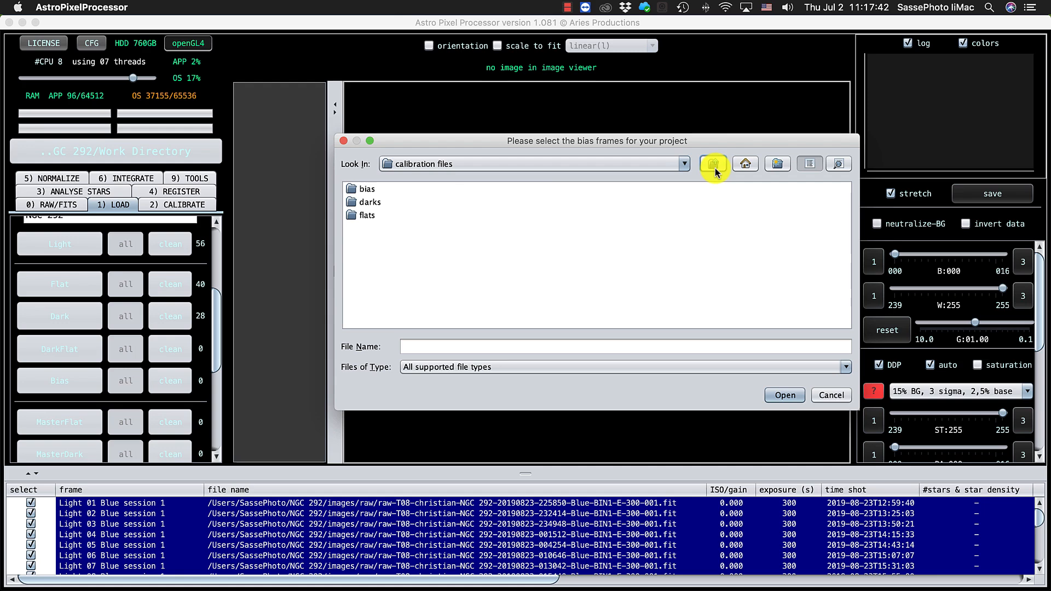
pyautogui.doubleClick(368, 192)
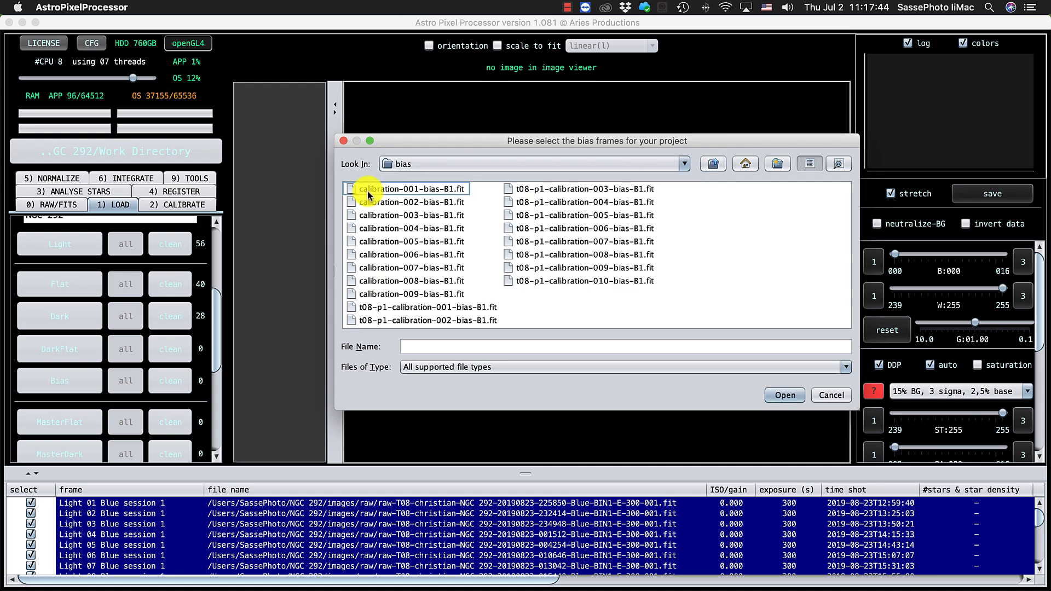
pyautogui.click(367, 192)
pyautogui.press('super+a')
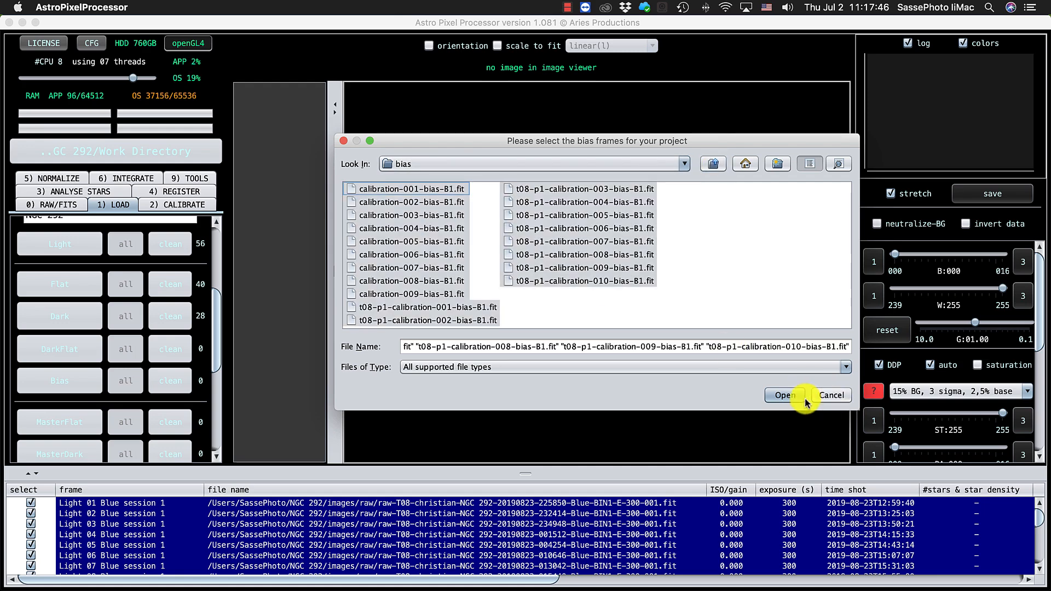
pyautogui.click(786, 395)
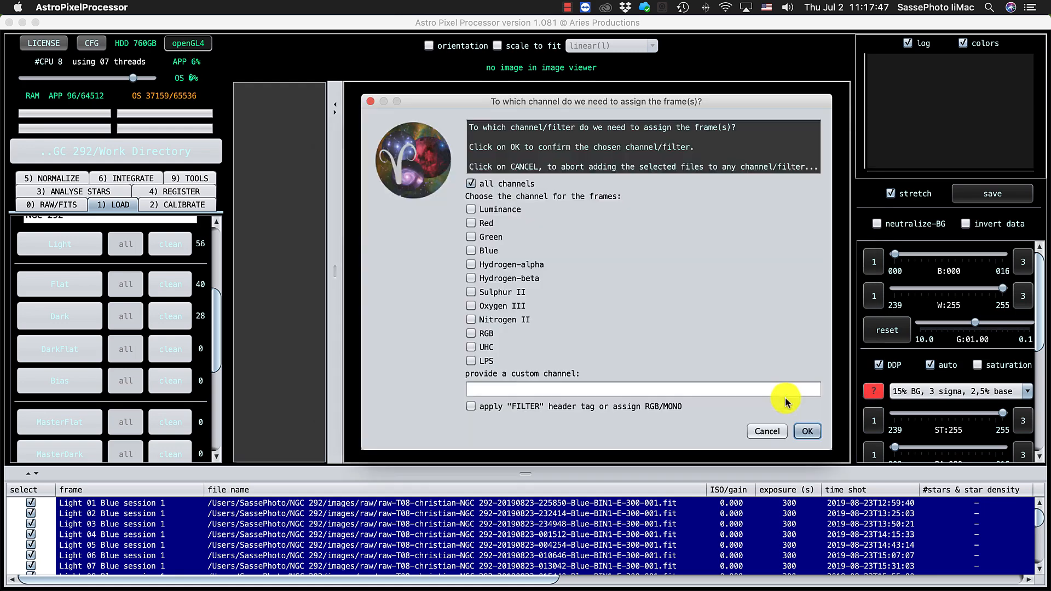
pyautogui.click(806, 432)
pyautogui.click(792, 384)
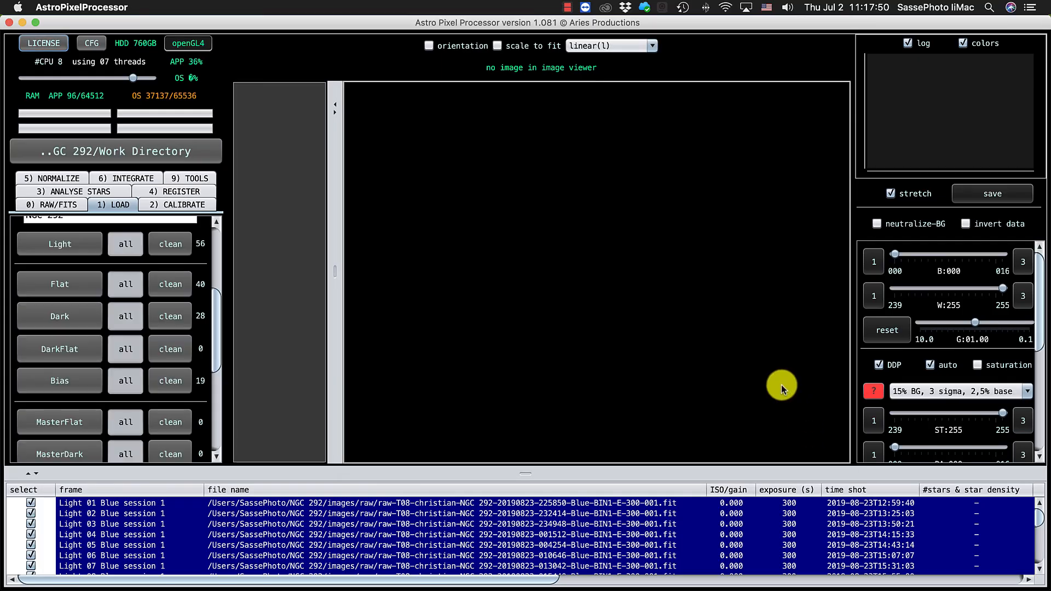
# Step: Enlarge the frame list and review the loaded light, flat, dark and bias frames with their channel and session assignments
pyautogui.moveTo(673, 442); pyautogui.dragTo(663, 107)
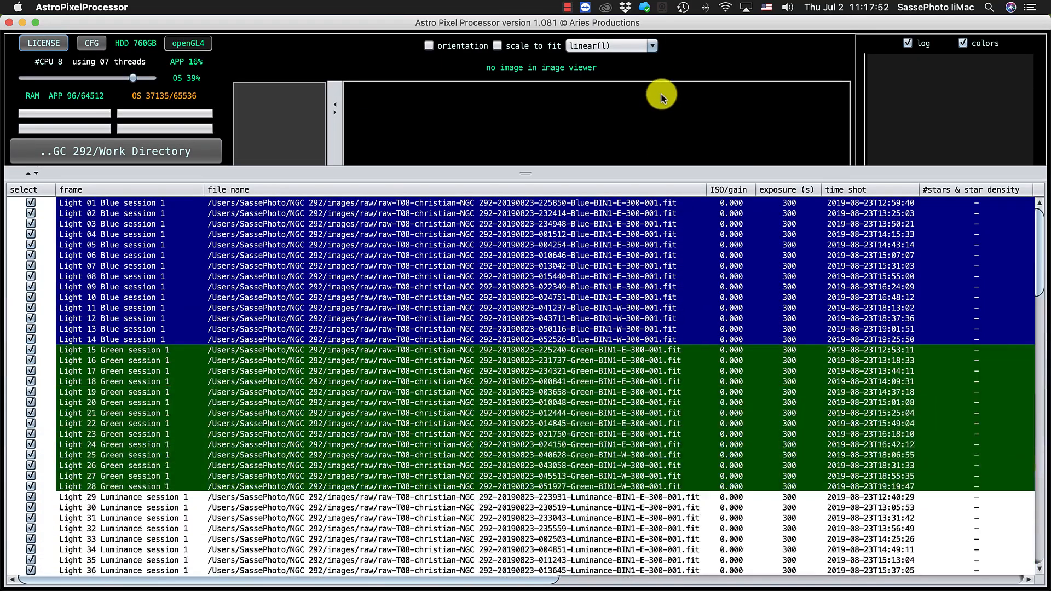
pyautogui.scroll(-20, 583, 358)
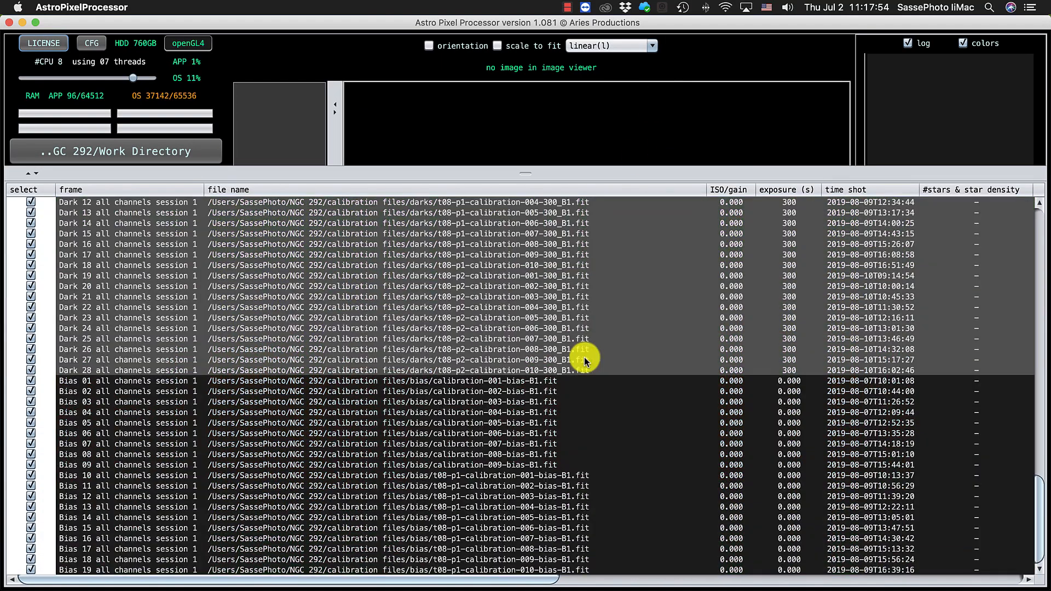
pyautogui.scroll(20, 583, 359)
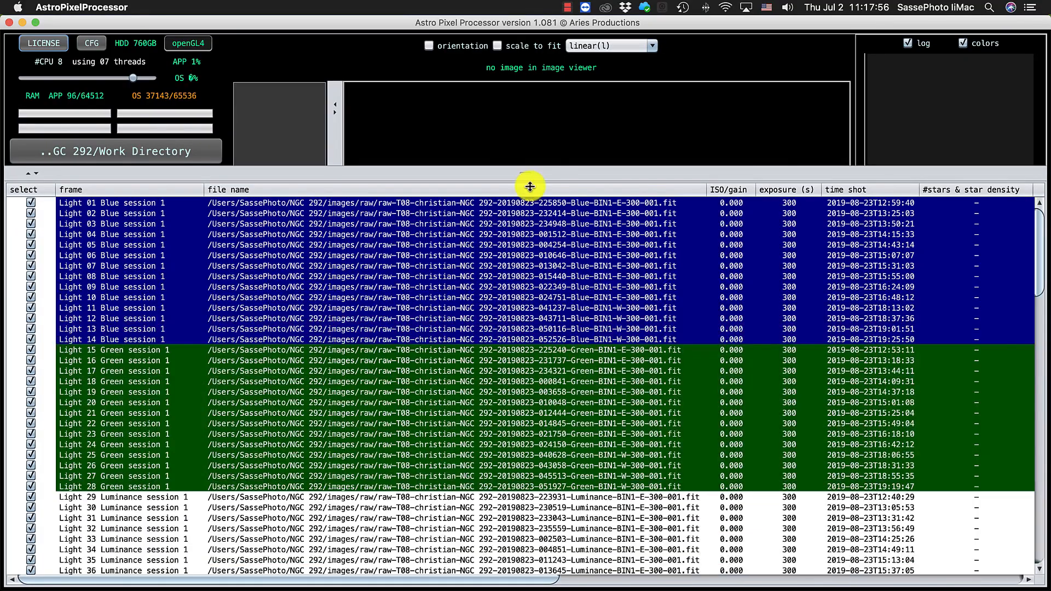